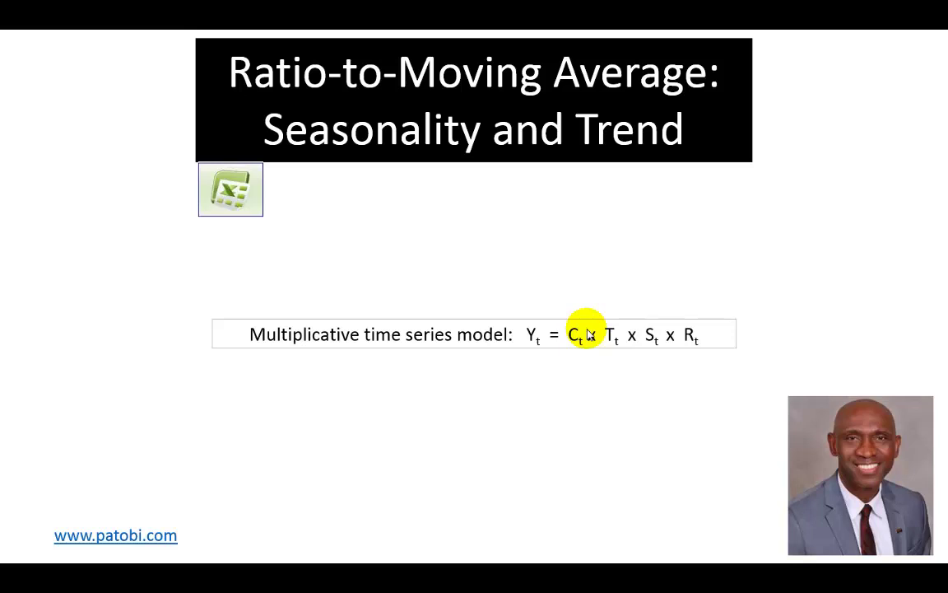
- End the slide show, switch to the Time Series workbook in Excel and examine the quarterly sales data on the CMA sheet
key(Escape)
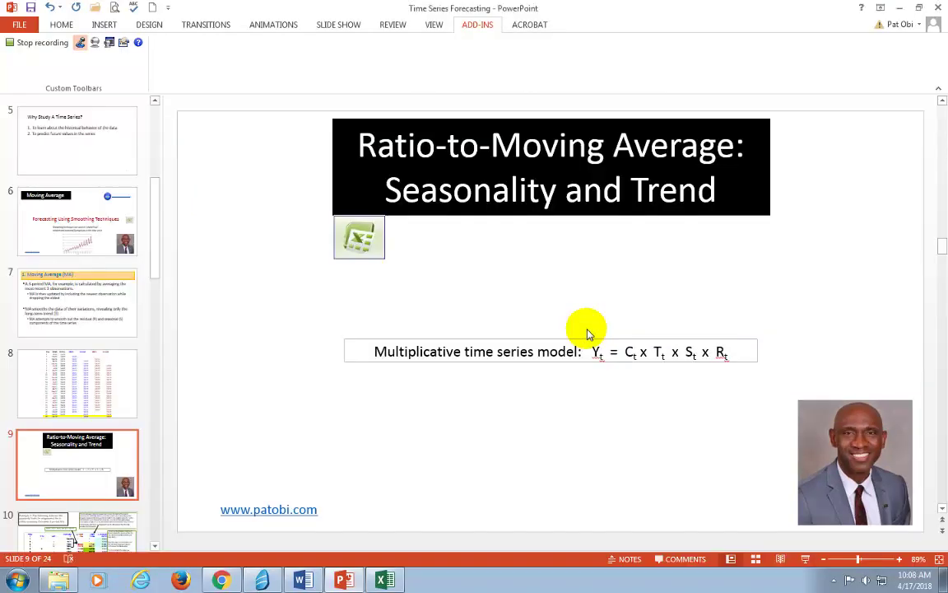
click(384, 582)
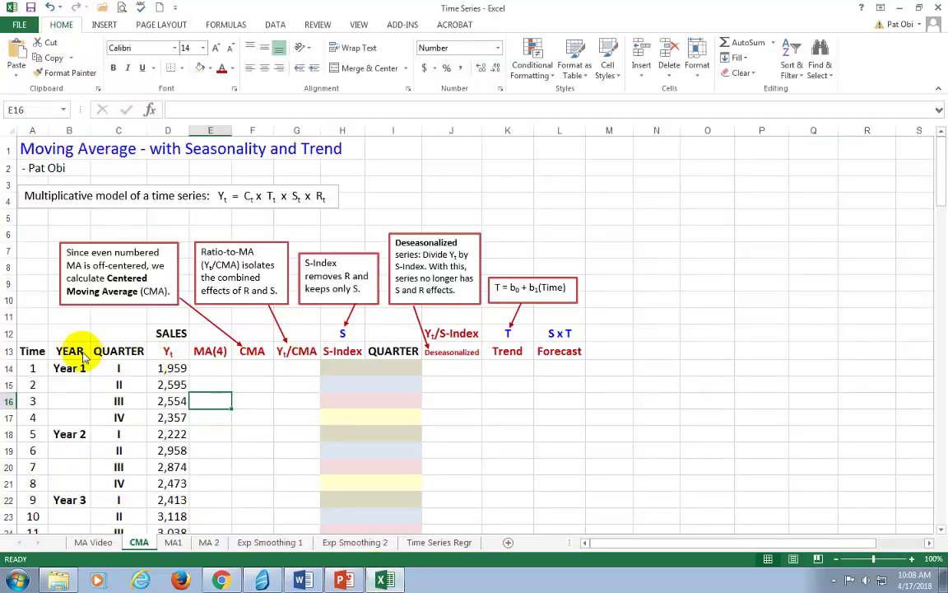
drag(69, 356, 239, 494)
scroll(240, 493, up, 4)
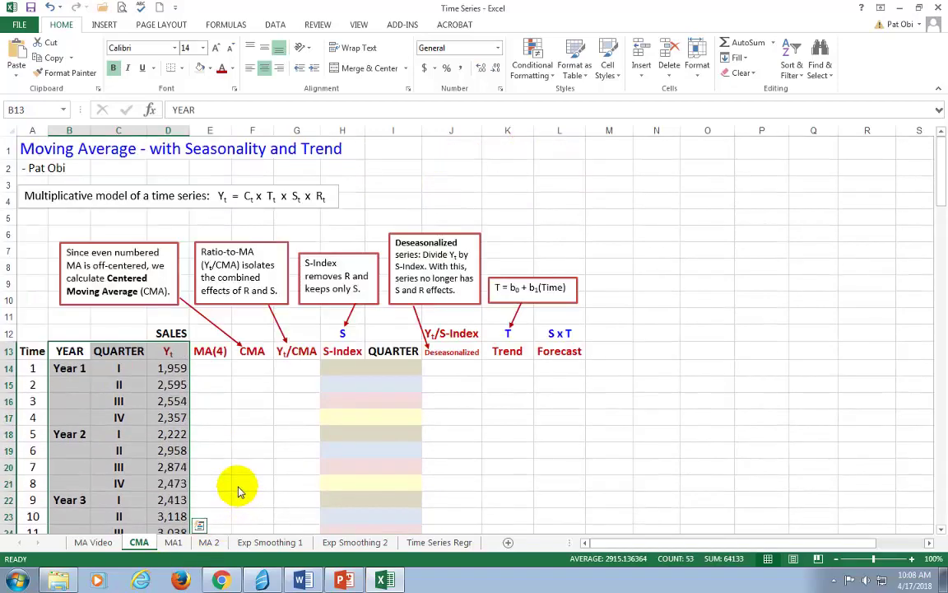
click(215, 403)
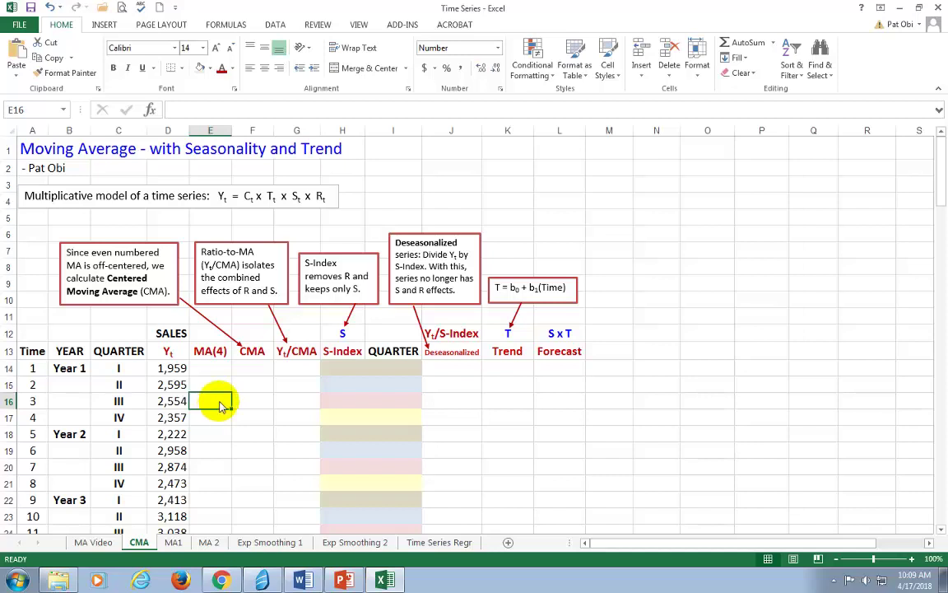
click(118, 384)
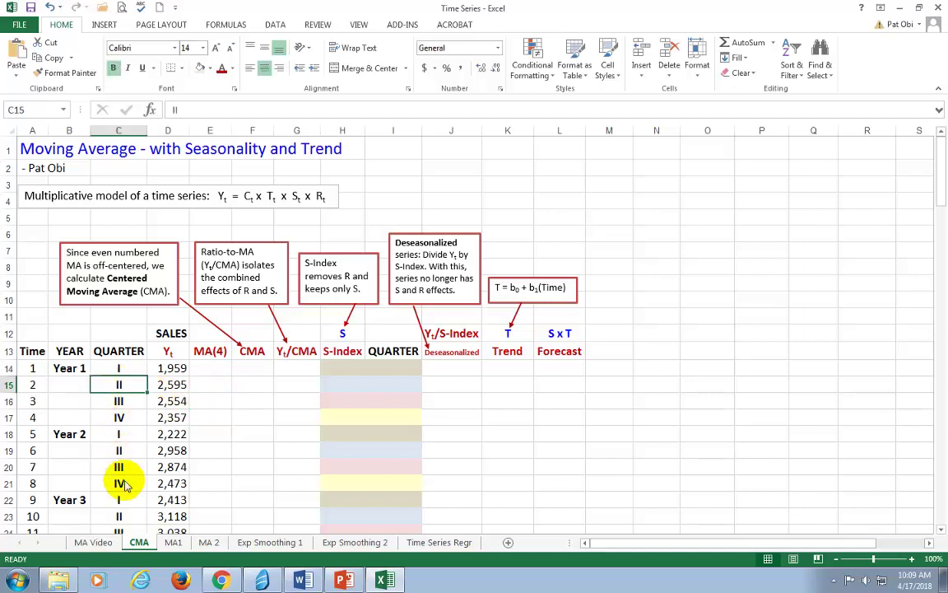
click(118, 450)
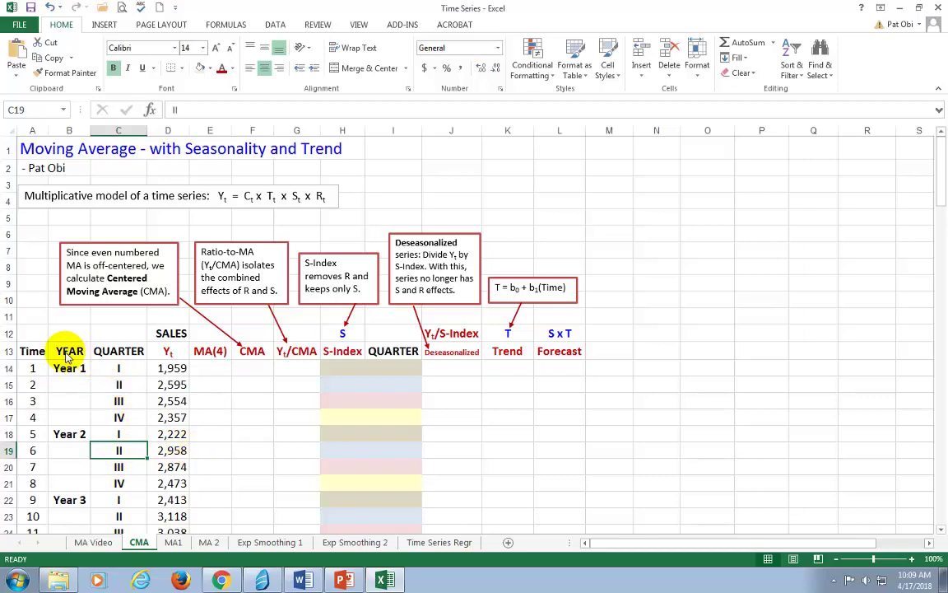
- Plot the year, quarter and sales columns as a 2-D line chart, move it above the table, and delete the chart
drag(66, 349, 165, 457)
scroll(225, 338, up, 6)
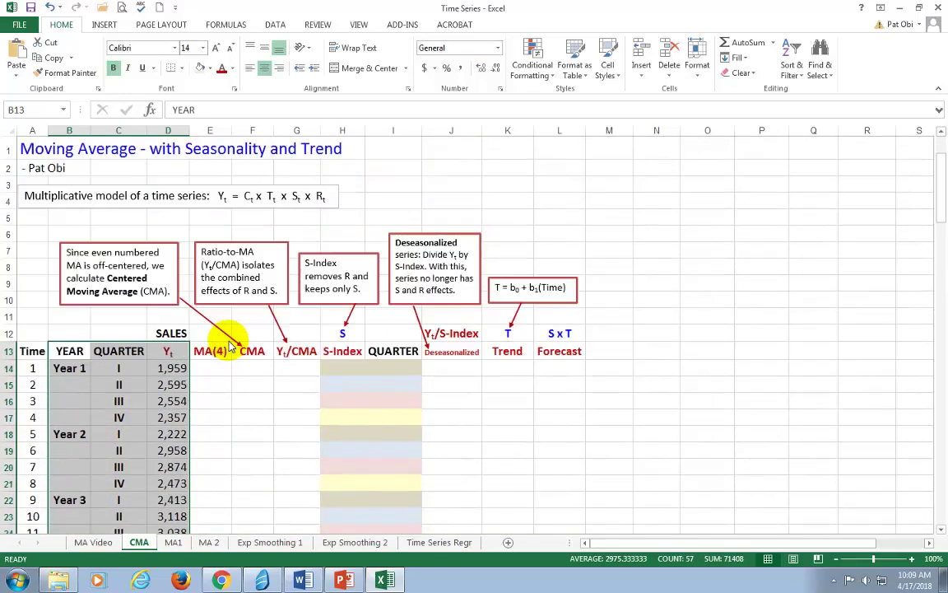
click(104, 25)
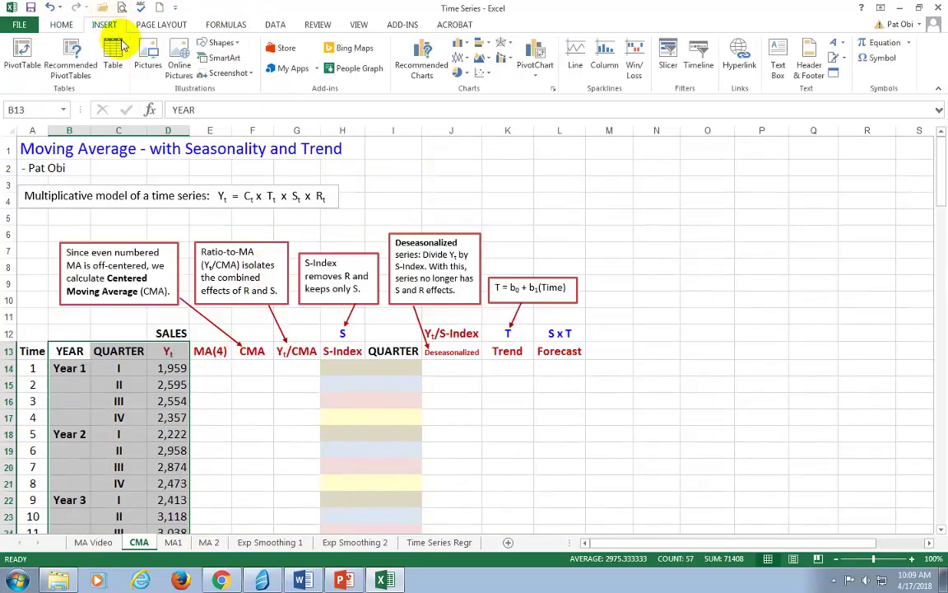
click(459, 58)
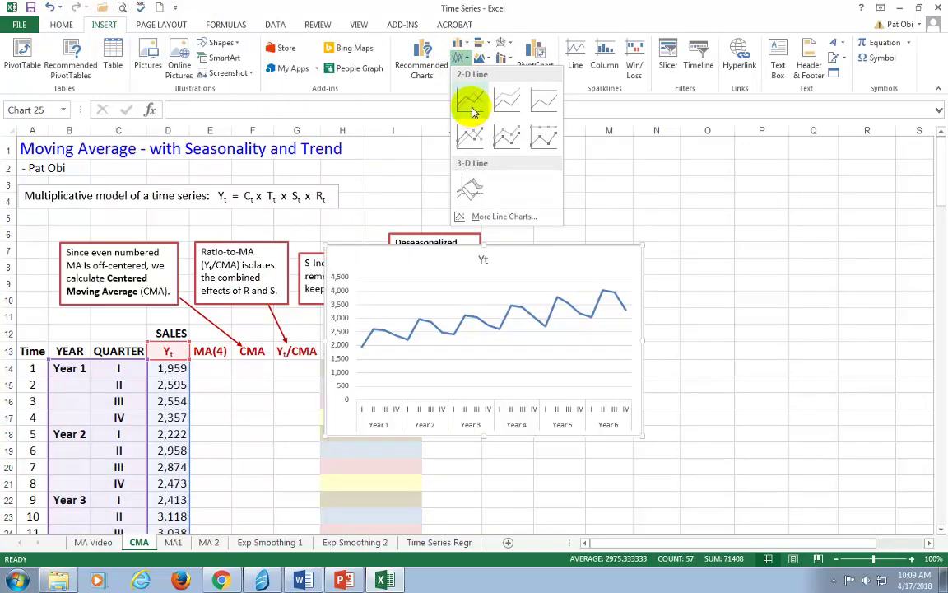
click(473, 103)
drag(596, 259, 626, 167)
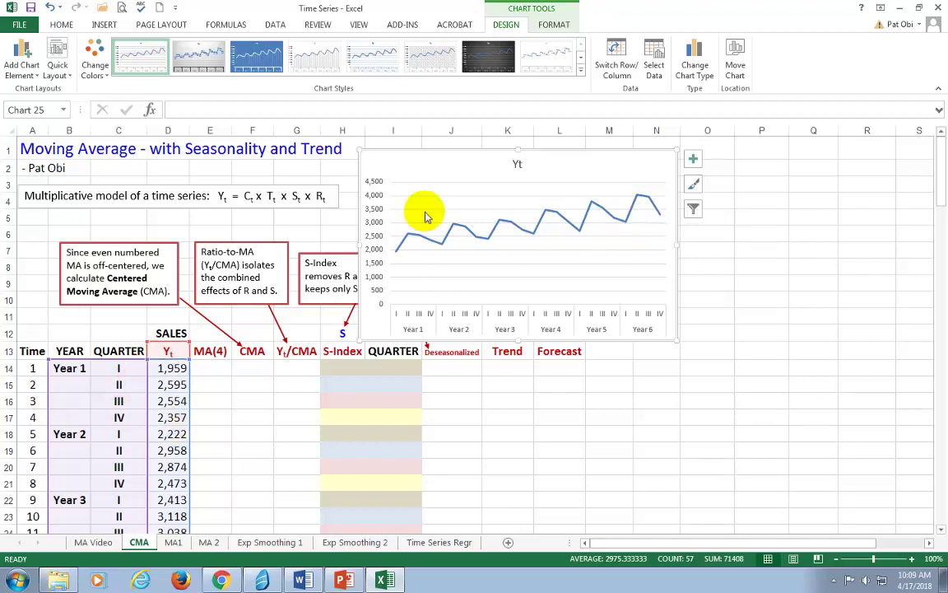
key(Delete)
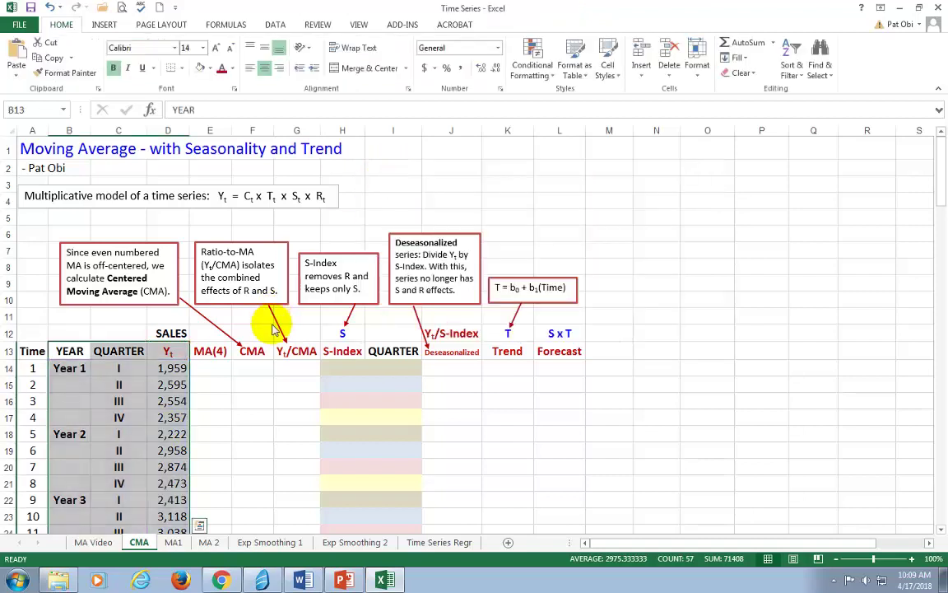
- Examine which quarterly sales cells a moving average spans and on which row of the MA(4) column it centers
click(212, 404)
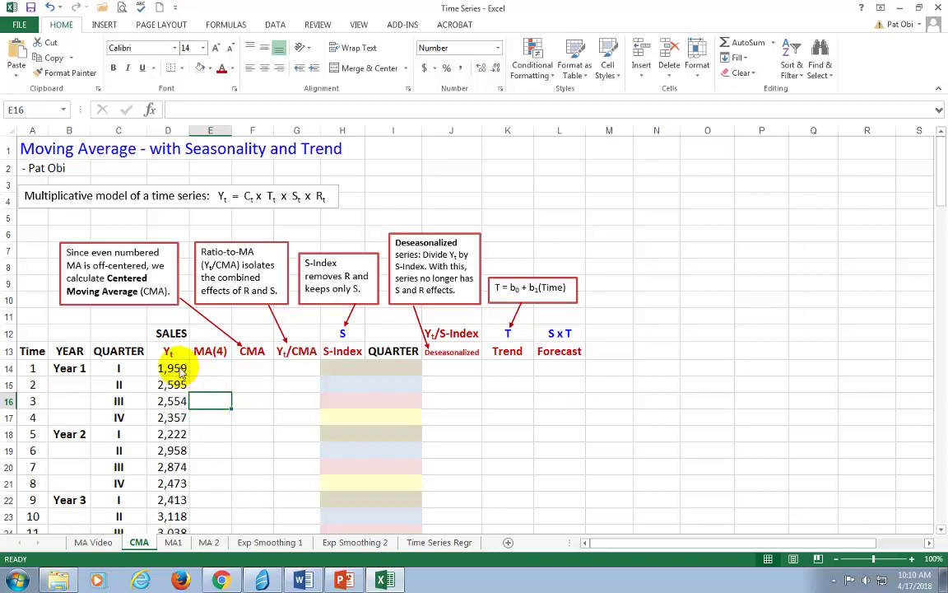
click(180, 372)
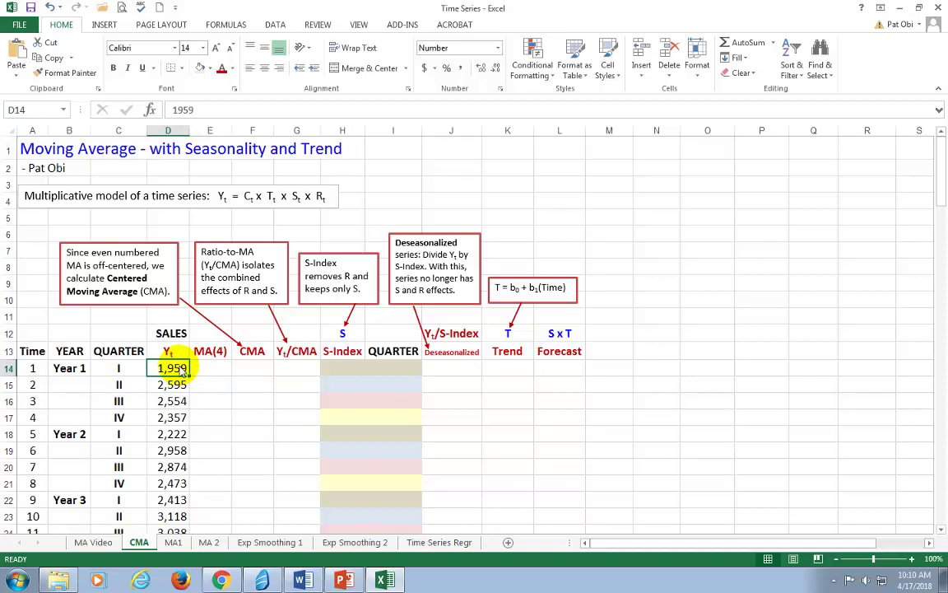
drag(183, 376, 181, 402)
click(206, 387)
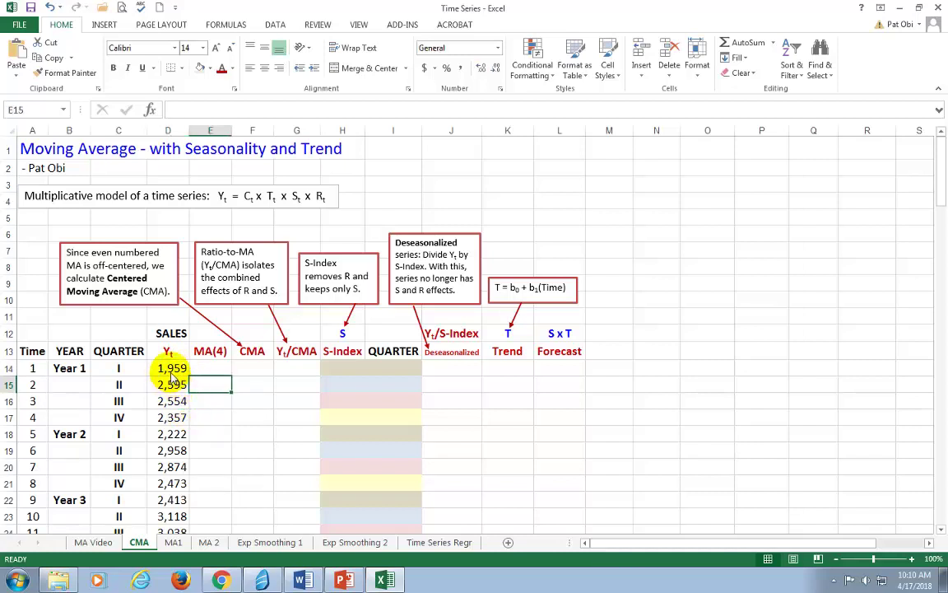
drag(171, 370, 179, 433)
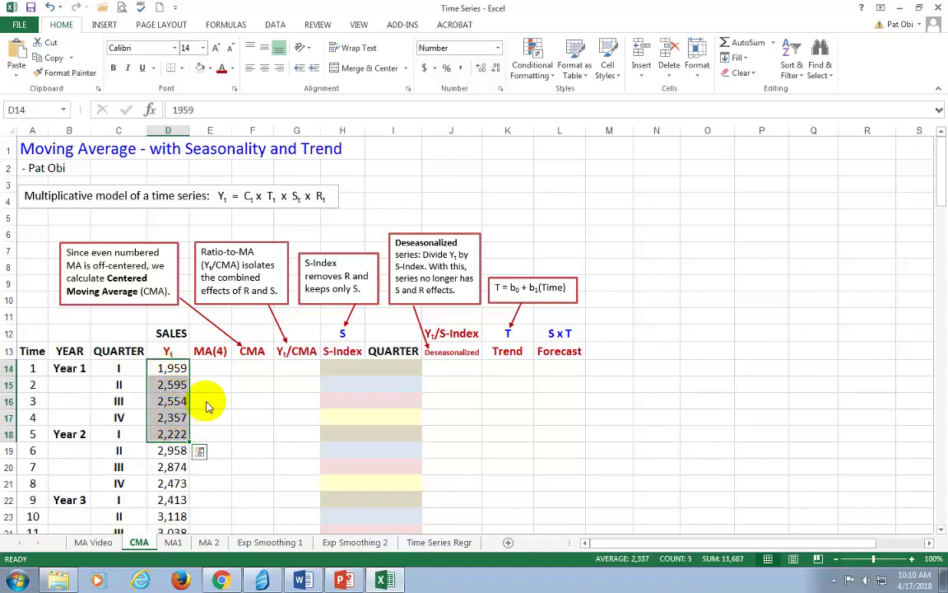
click(207, 405)
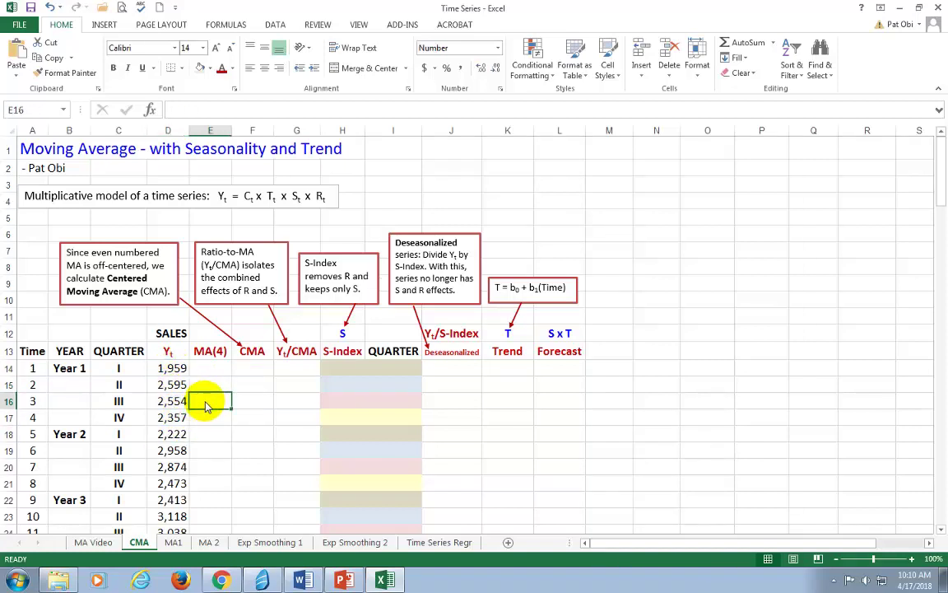
drag(173, 369, 176, 417)
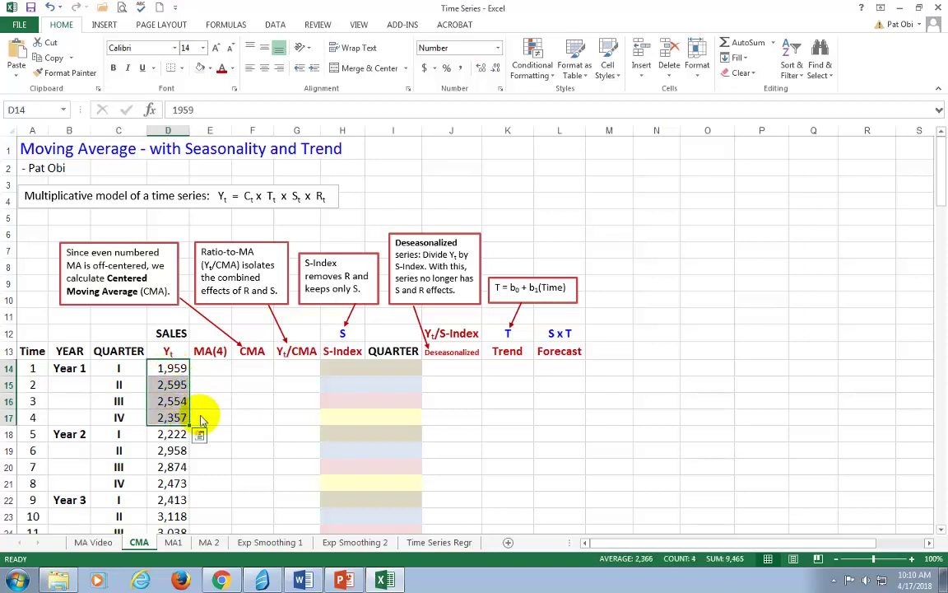
click(210, 385)
- Enter =AVERAGE(D14:D17) in E16 and fill the formula down the MA(4) column to E37
click(206, 404)
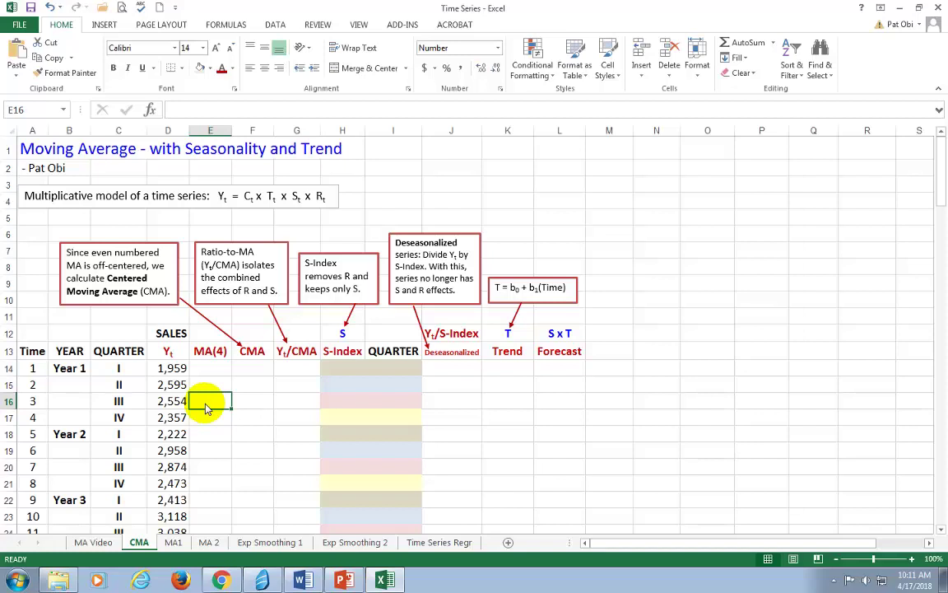
text(=averag)
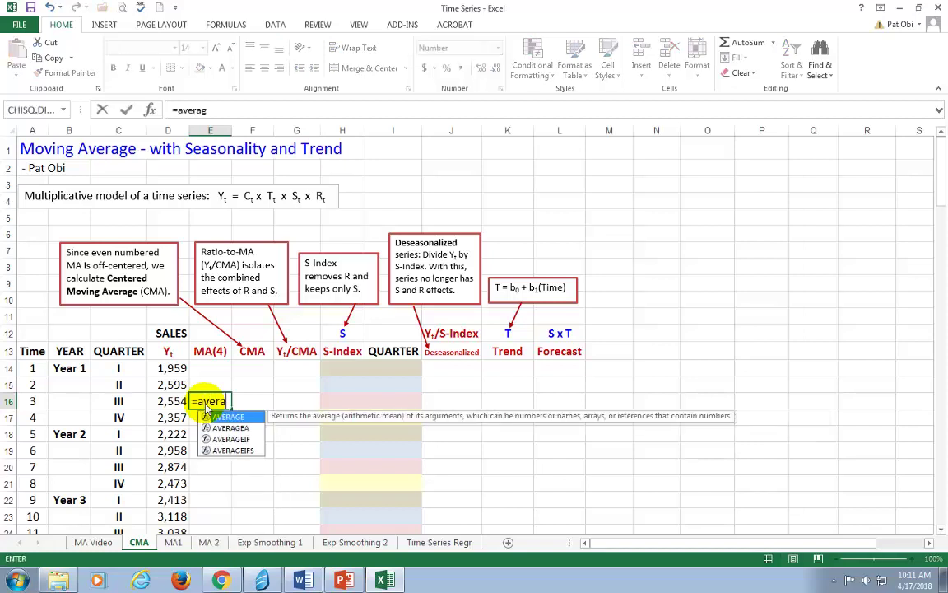
text(e()
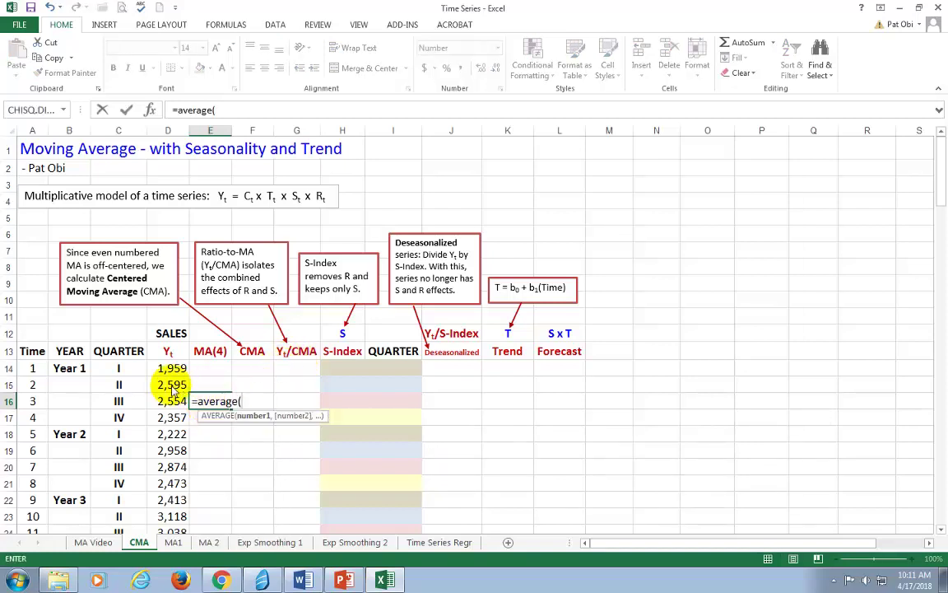
drag(172, 371, 175, 420)
text())
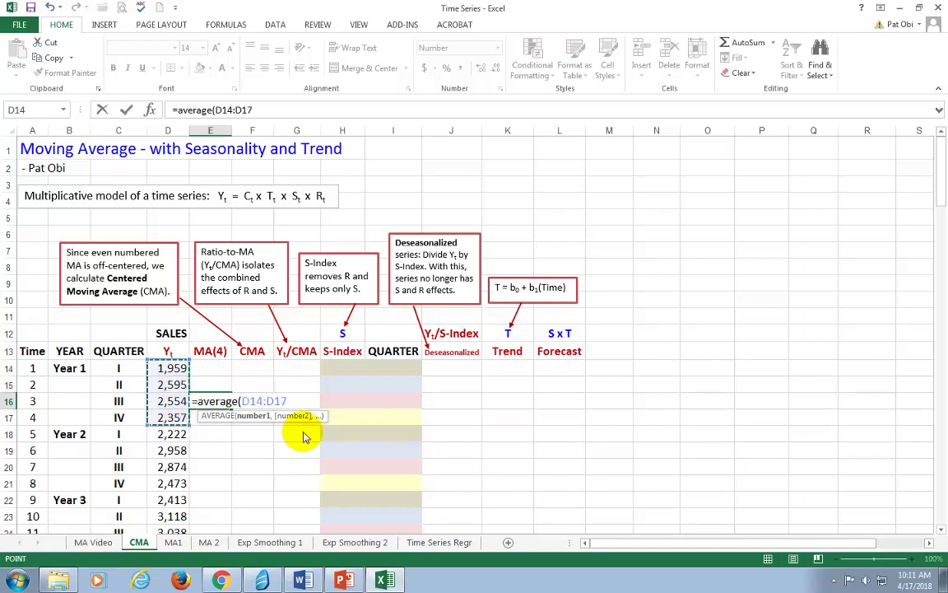
key(Return)
key(Up)
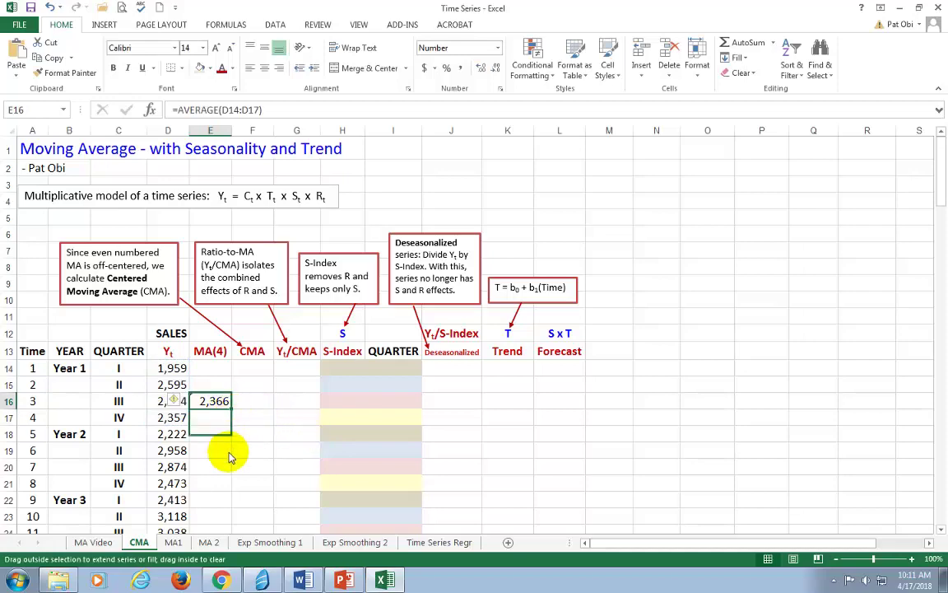
mouse_move(228, 467)
mouse_down()
mouse_move(237, 573)
mouse_move(230, 464)
mouse_up()
- Inspect the range used by the moving average formula in E37 and clear that cell
click(217, 463)
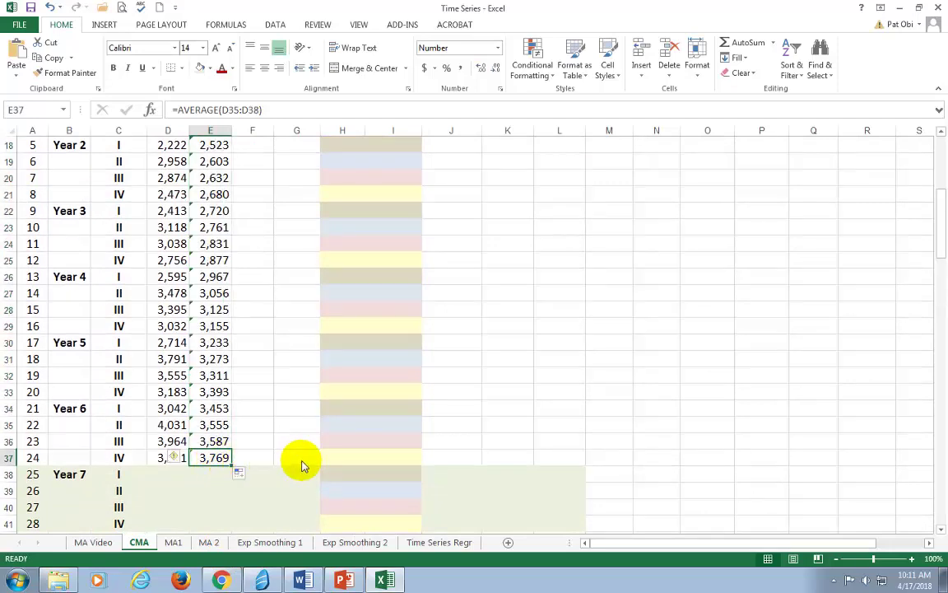
key(F2)
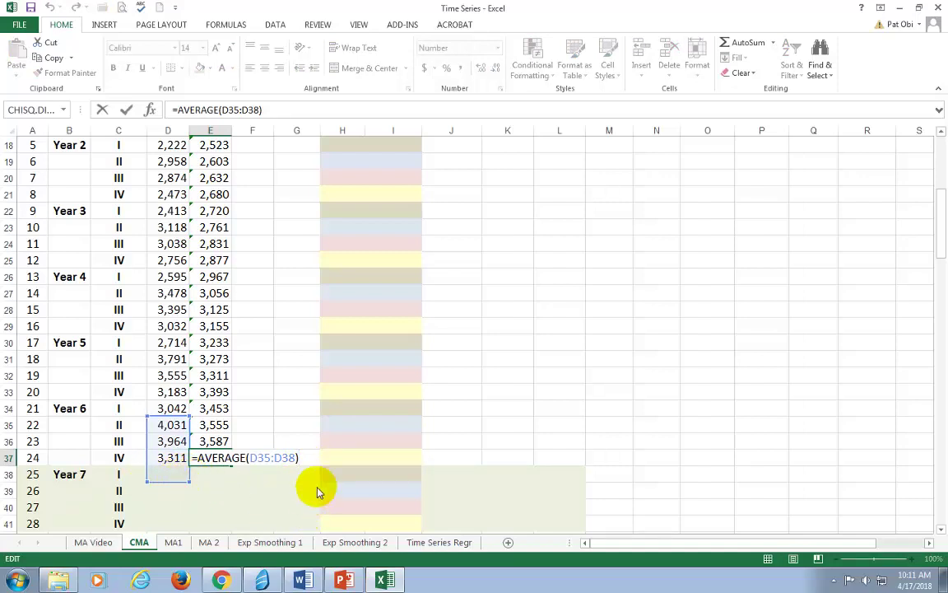
key(Escape)
key(Delete)
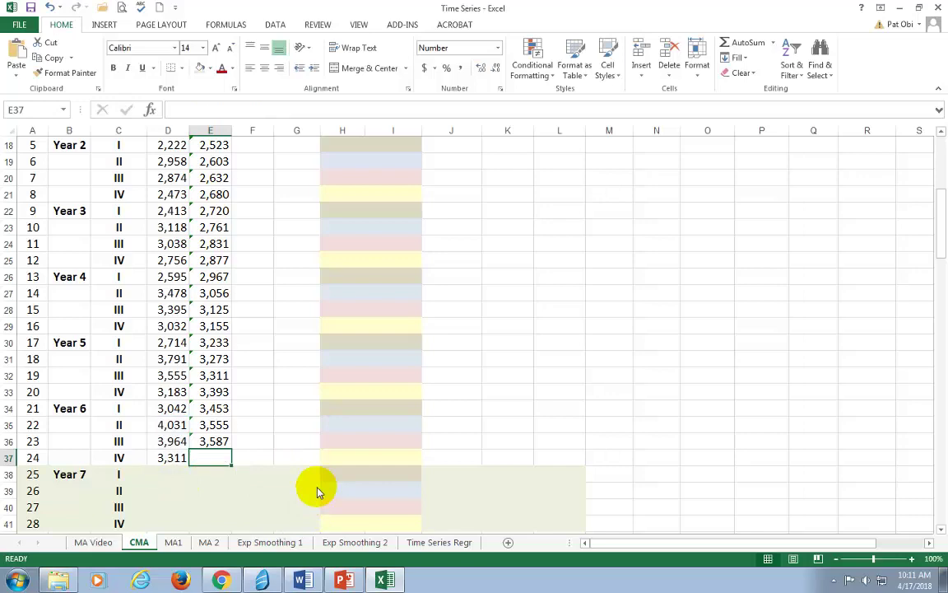
scroll(237, 311, up, 6)
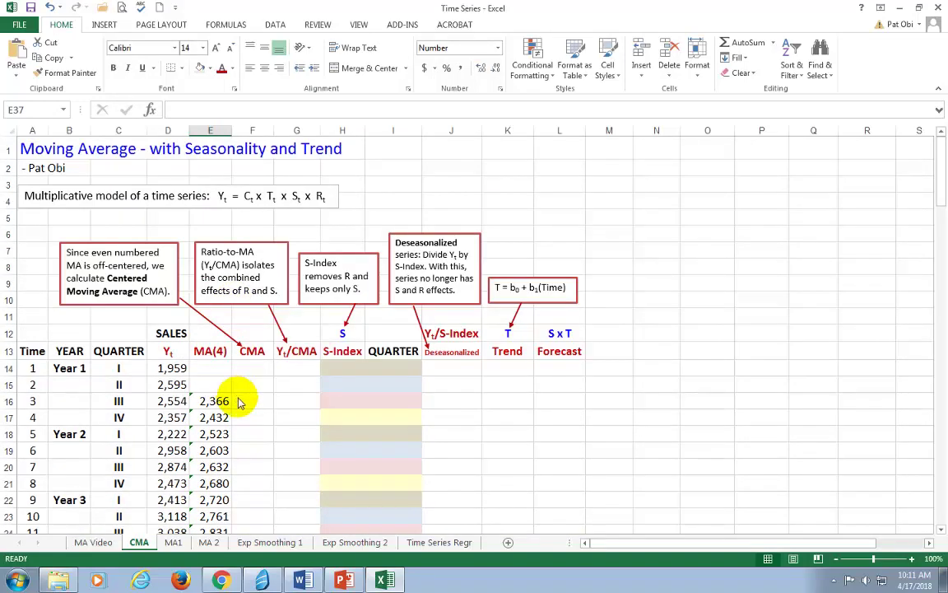
scroll(226, 387, down, 1)
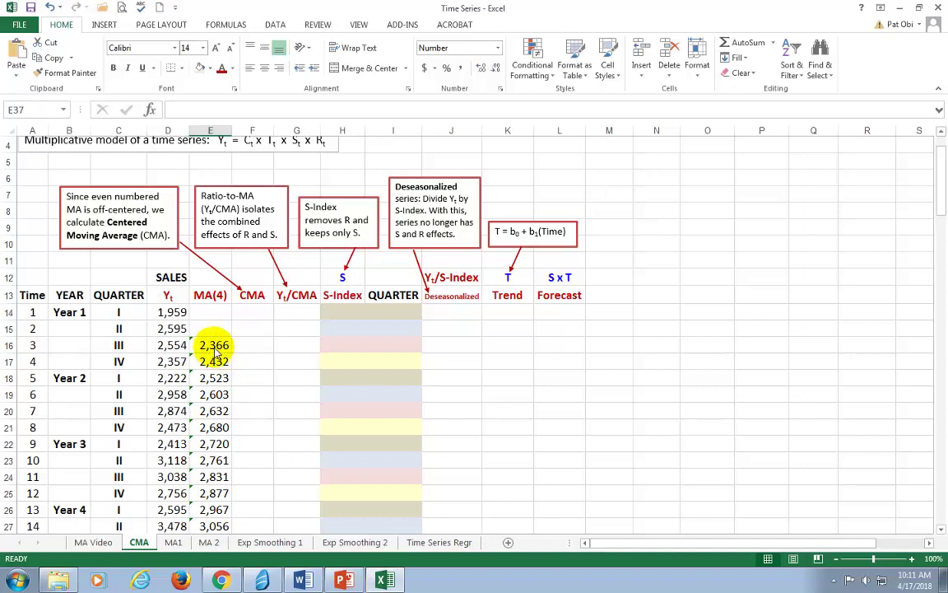
click(216, 349)
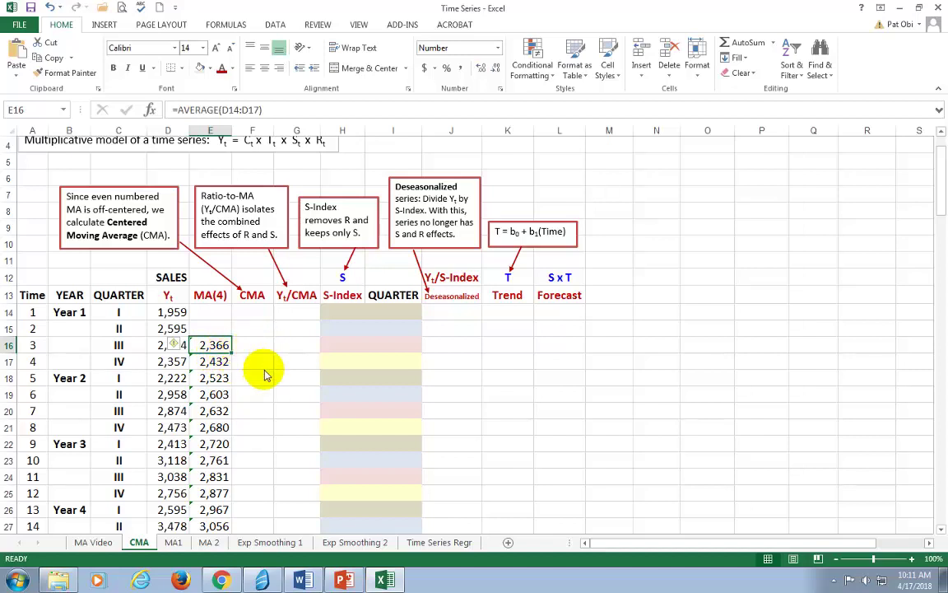
click(251, 363)
click(217, 351)
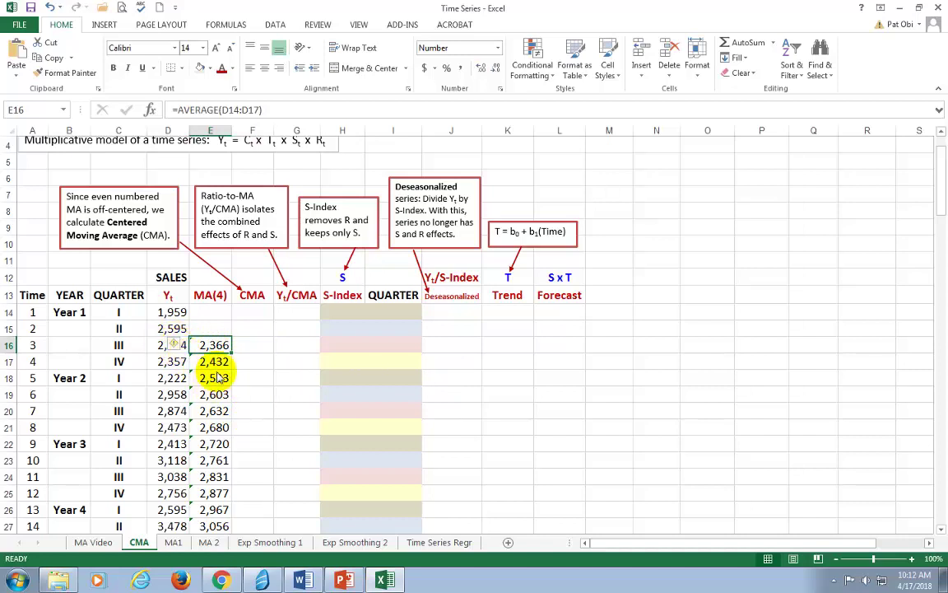
click(249, 362)
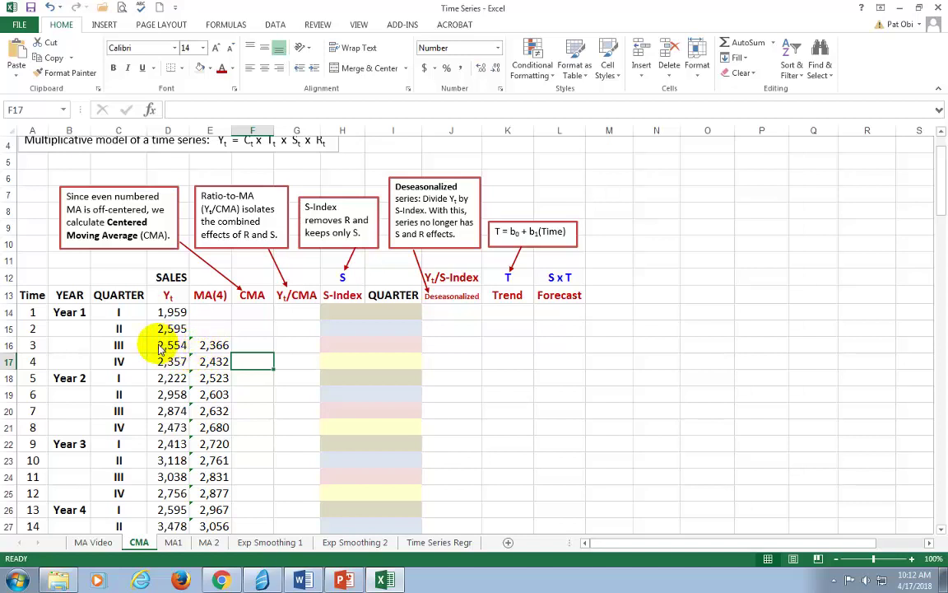
- Enter =AVERAGE(E16:E17) in F16 and fill the formula down the CMA column to F37
click(251, 344)
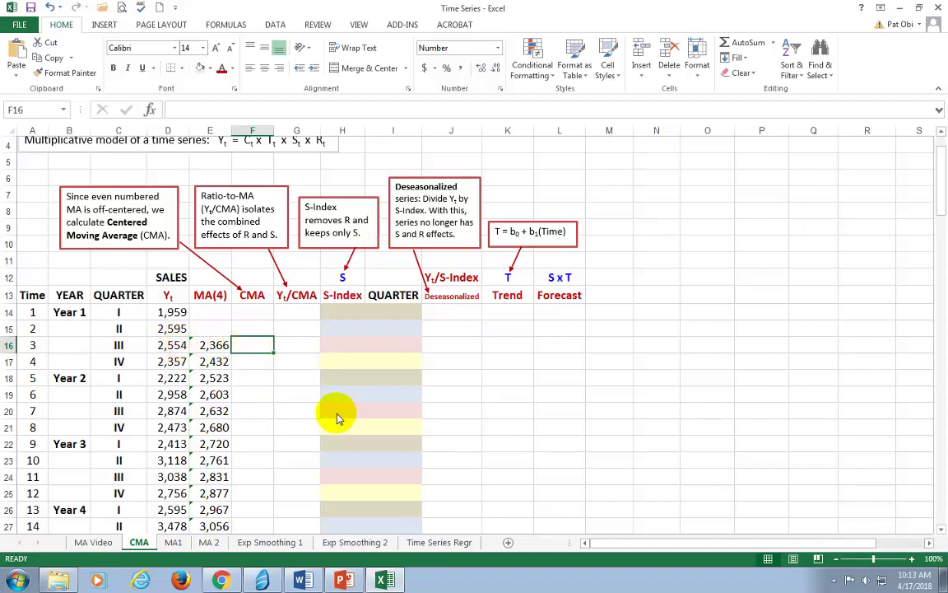
text(=average)
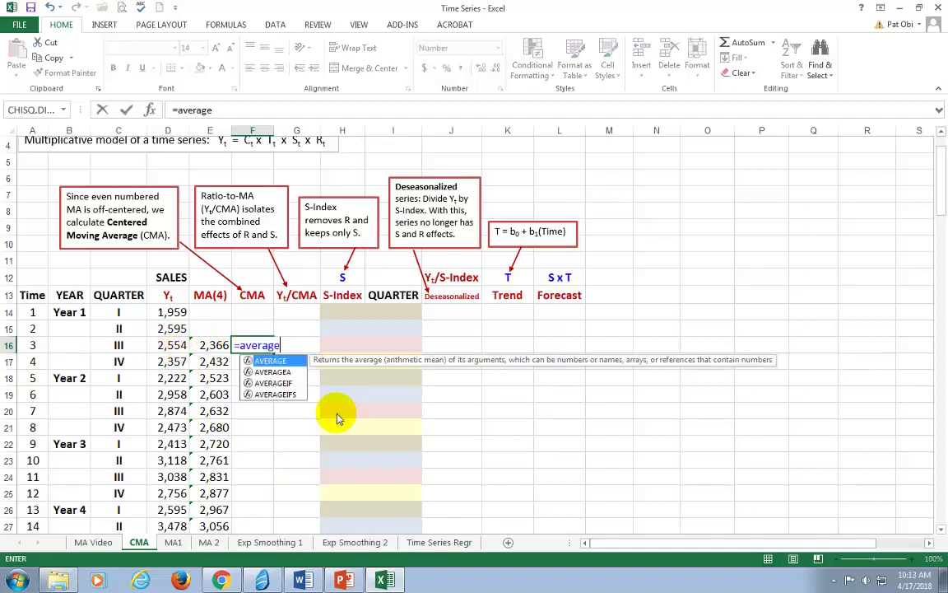
text(()
click(214, 346)
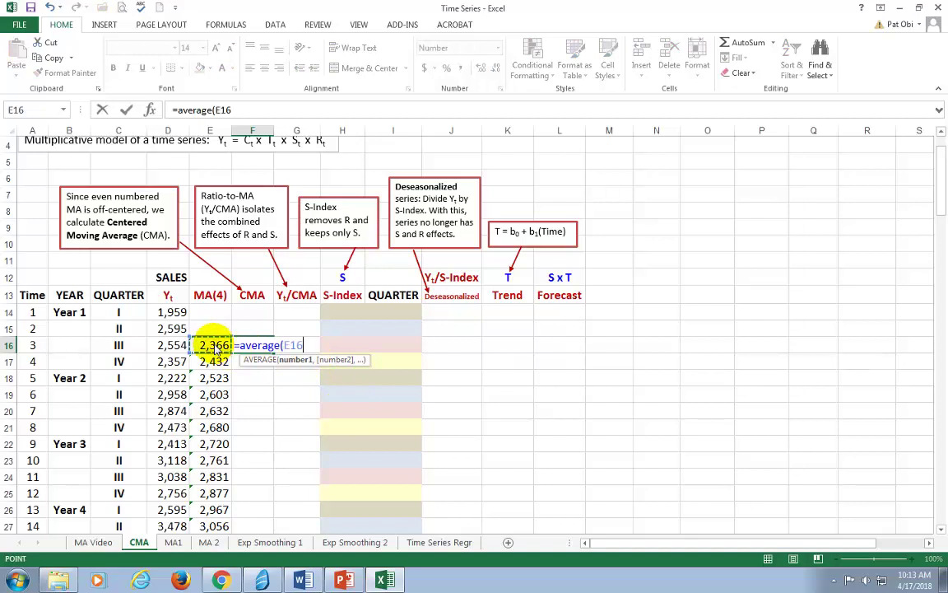
drag(215, 347, 214, 361)
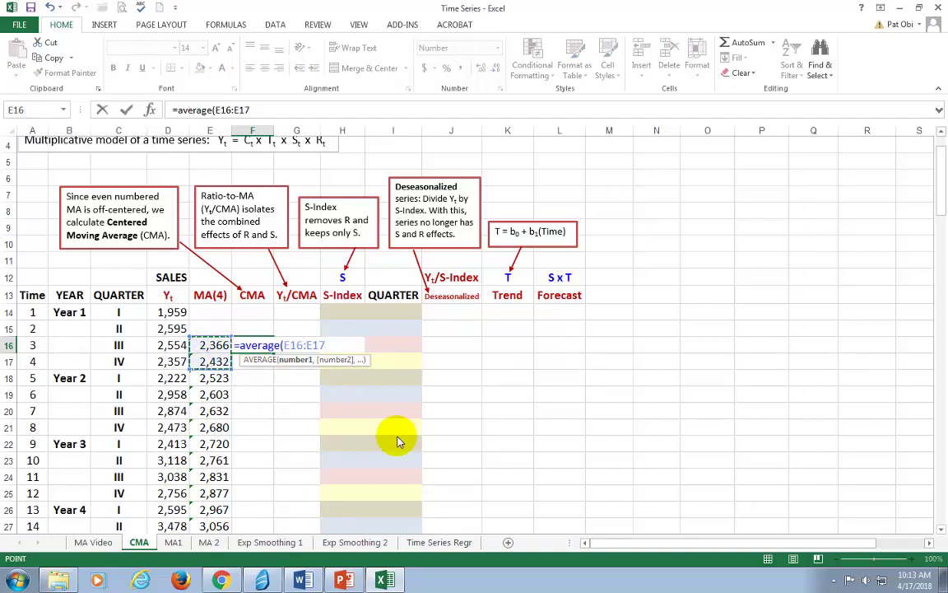
text())
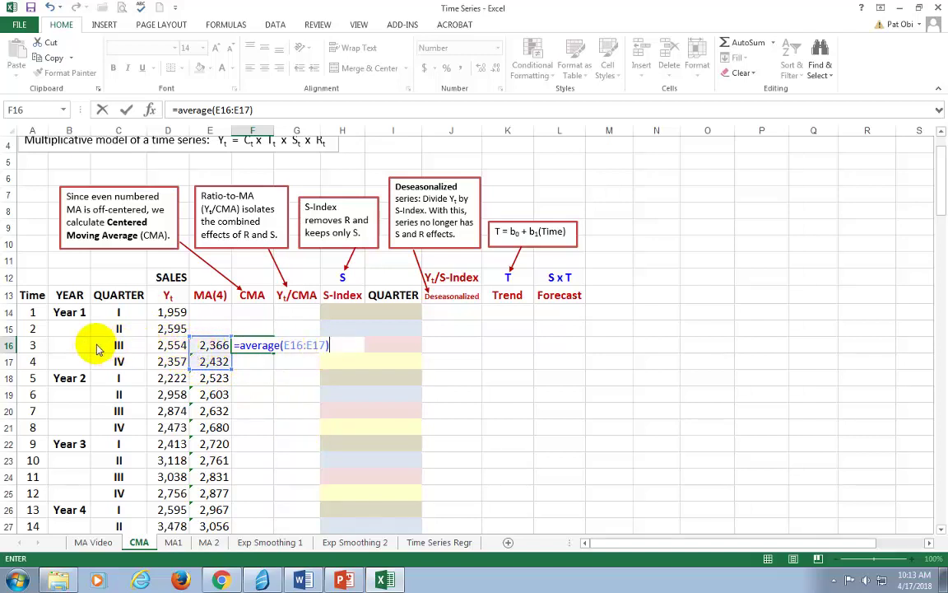
key(Return)
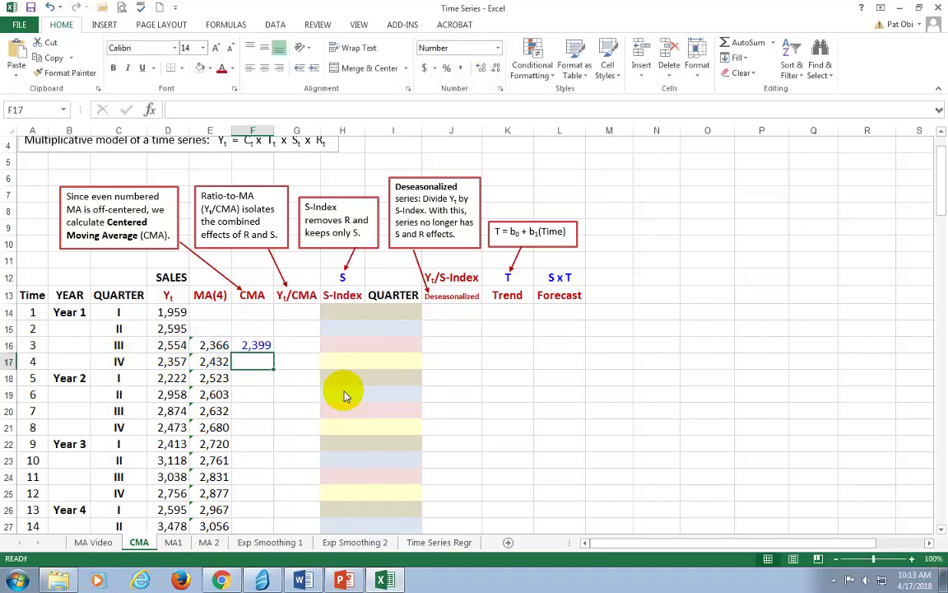
key(Up)
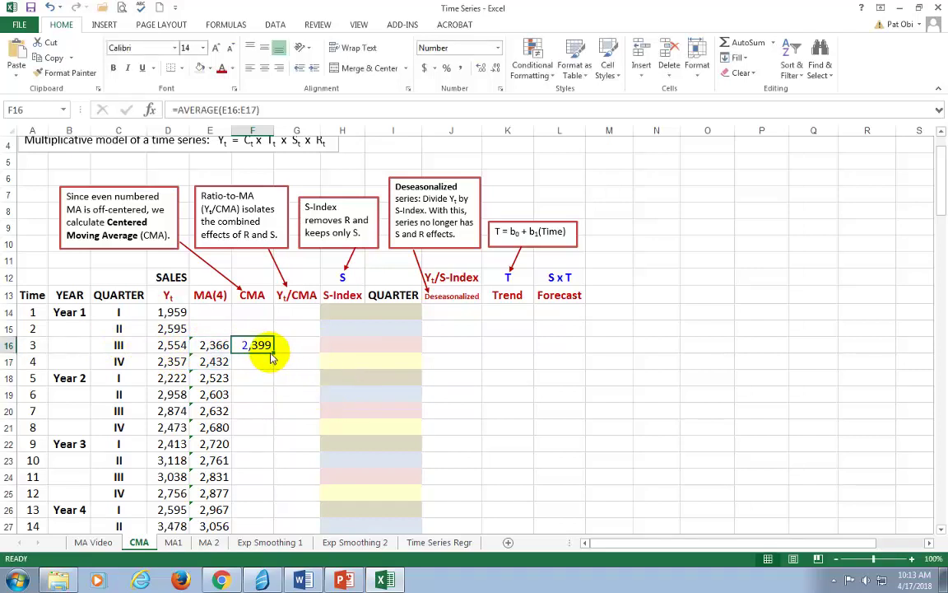
drag(274, 356, 275, 461)
click(270, 460)
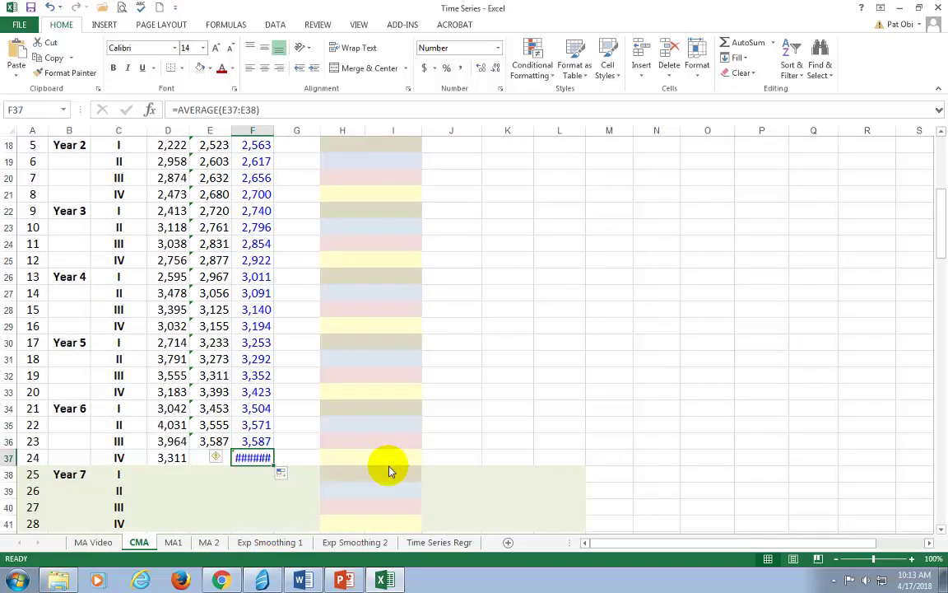
- Inspect the ranges used by the CMA formulas in F37 and F36 and clear both cells
key(F2)
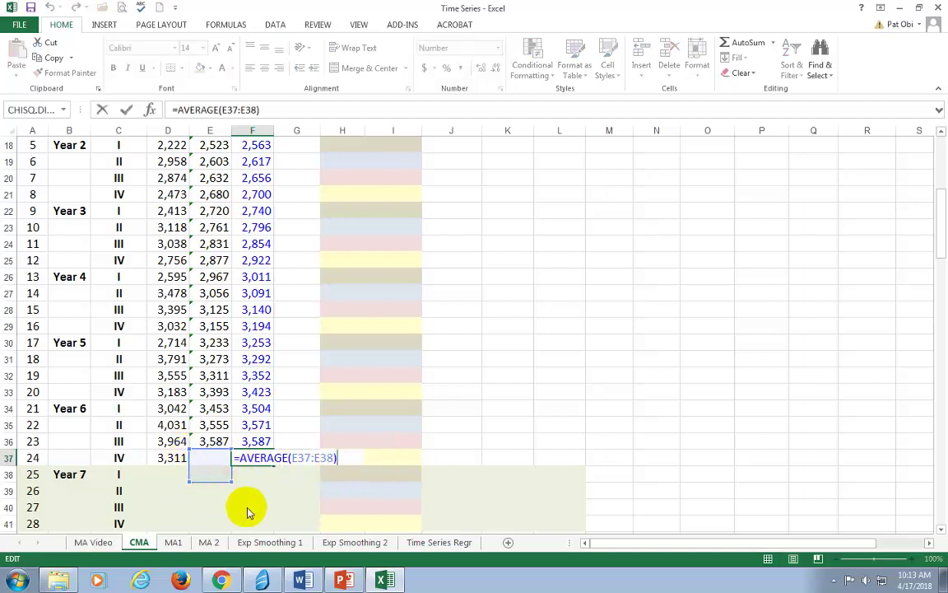
key(Escape)
key(Delete)
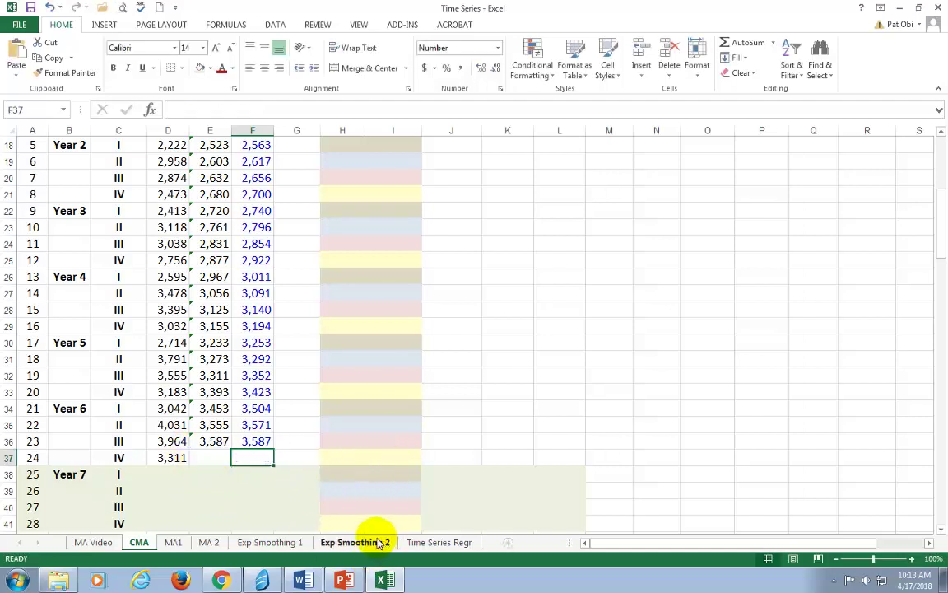
click(253, 442)
key(F2)
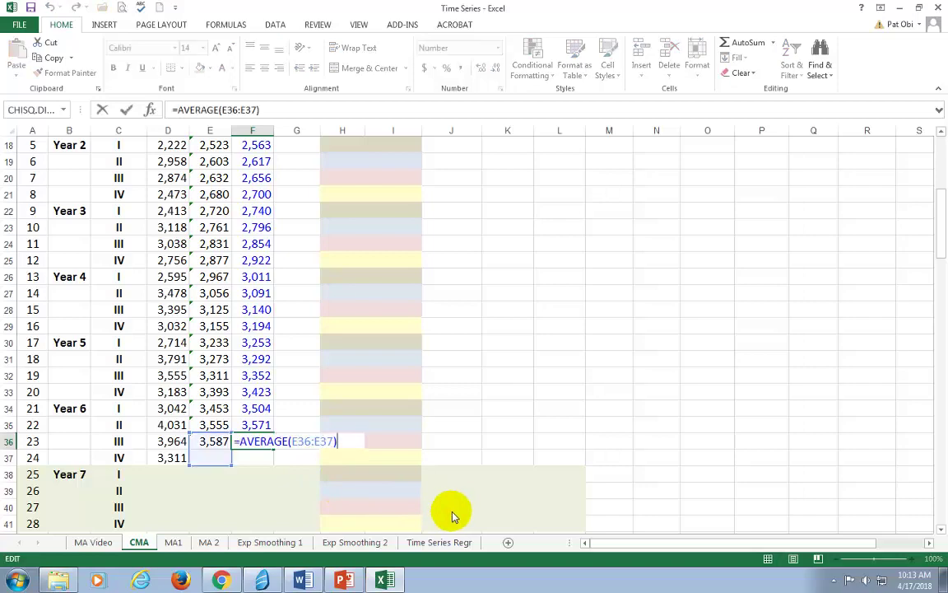
key(Escape)
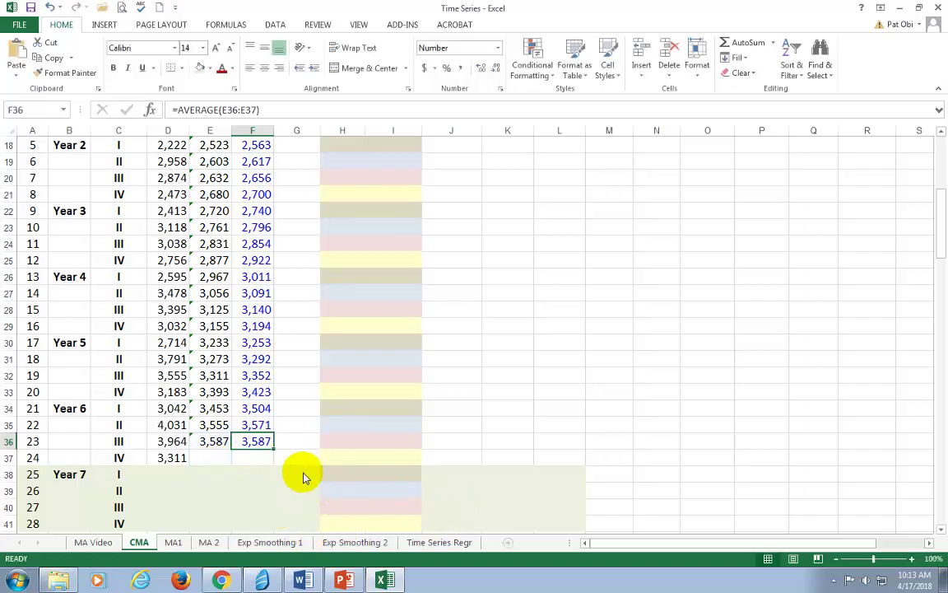
key(Delete)
- Plot B13:F35 as a 2-D line chart and move it up over columns J to O, beside the explanatory notes
scroll(290, 417, up, 5)
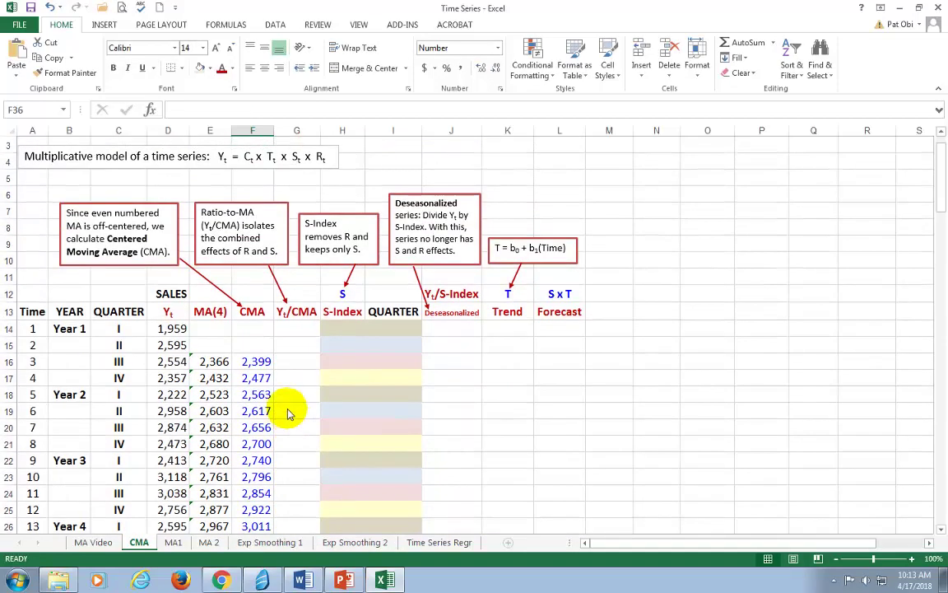
click(252, 313)
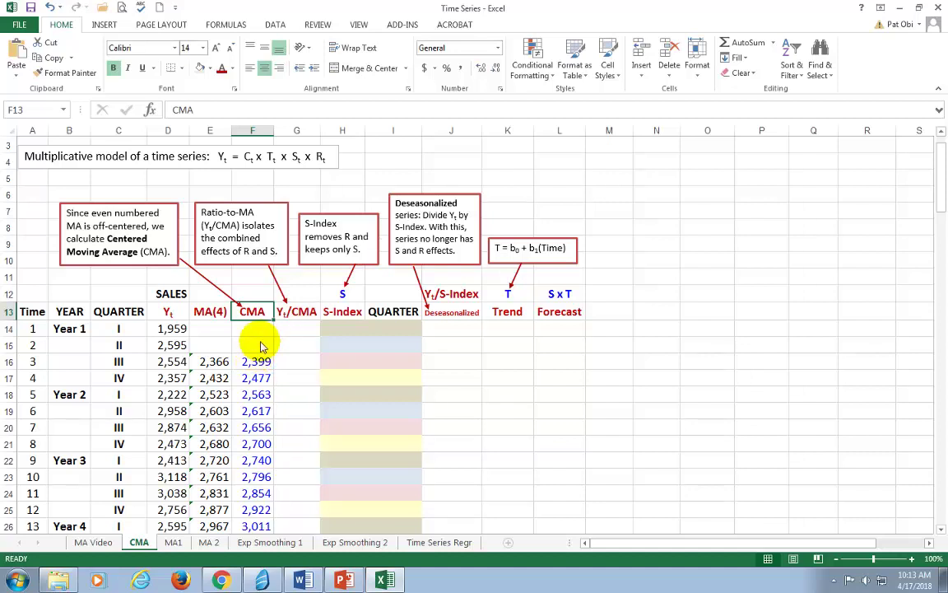
drag(62, 313, 250, 424)
scroll(272, 482, up, 6)
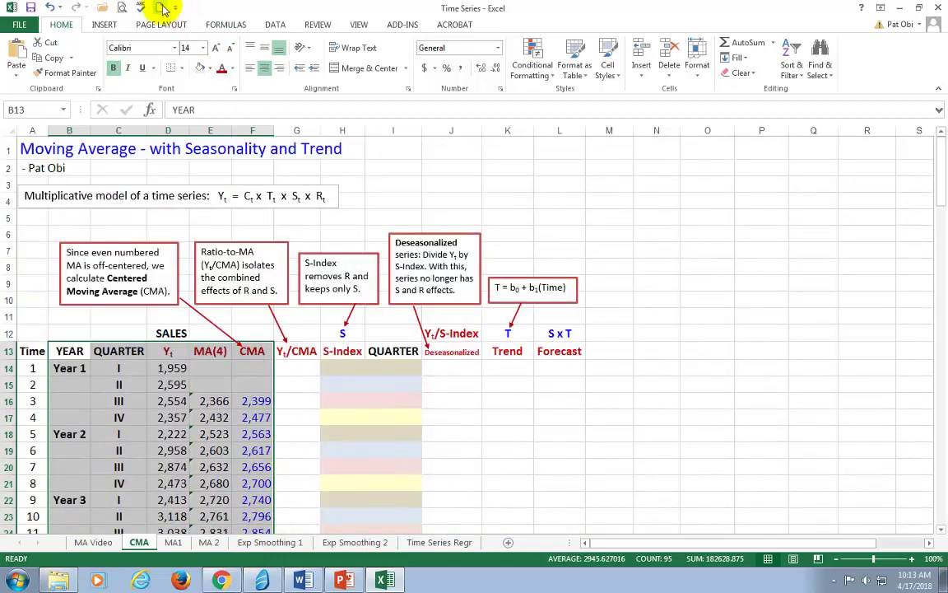
click(105, 24)
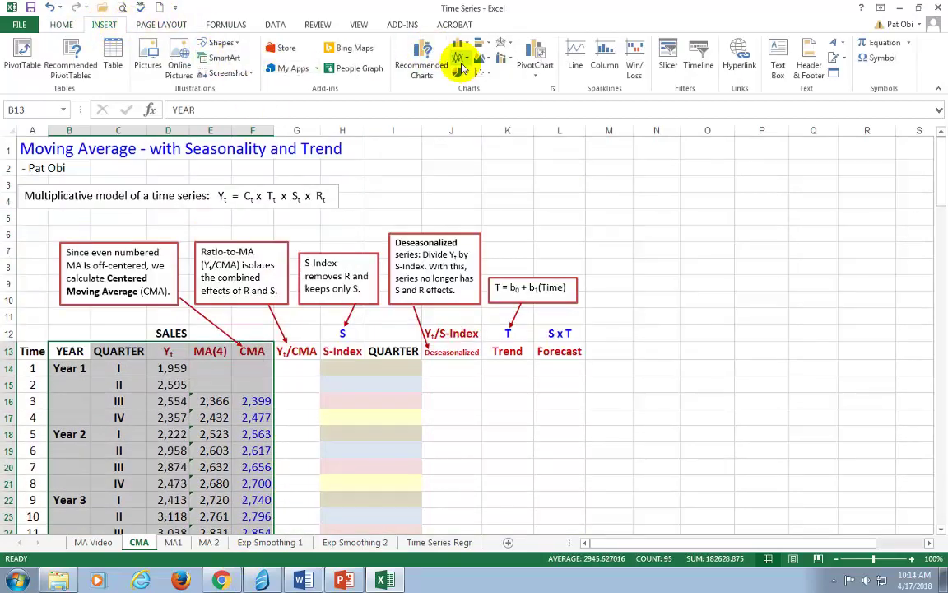
click(459, 57)
click(461, 97)
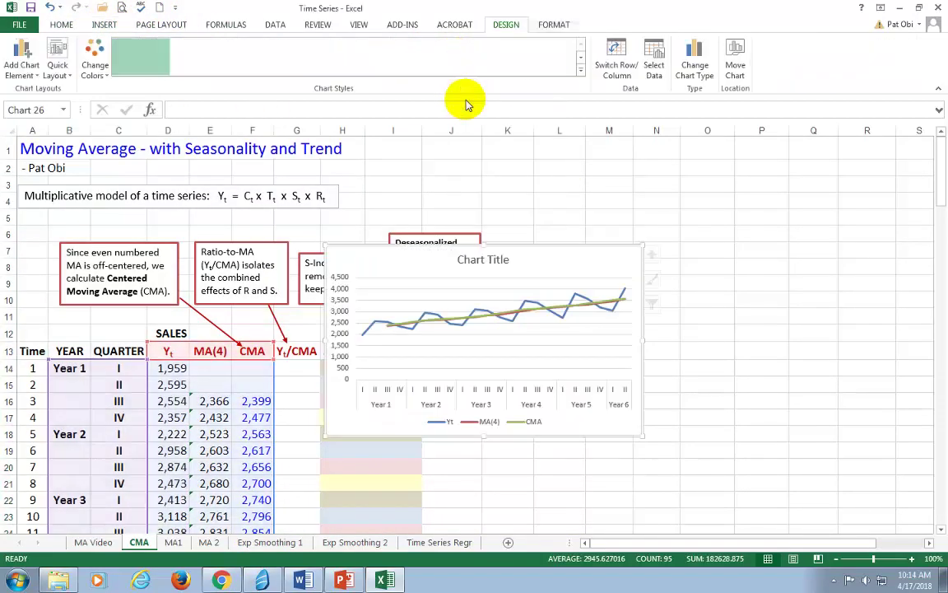
drag(543, 260, 644, 203)
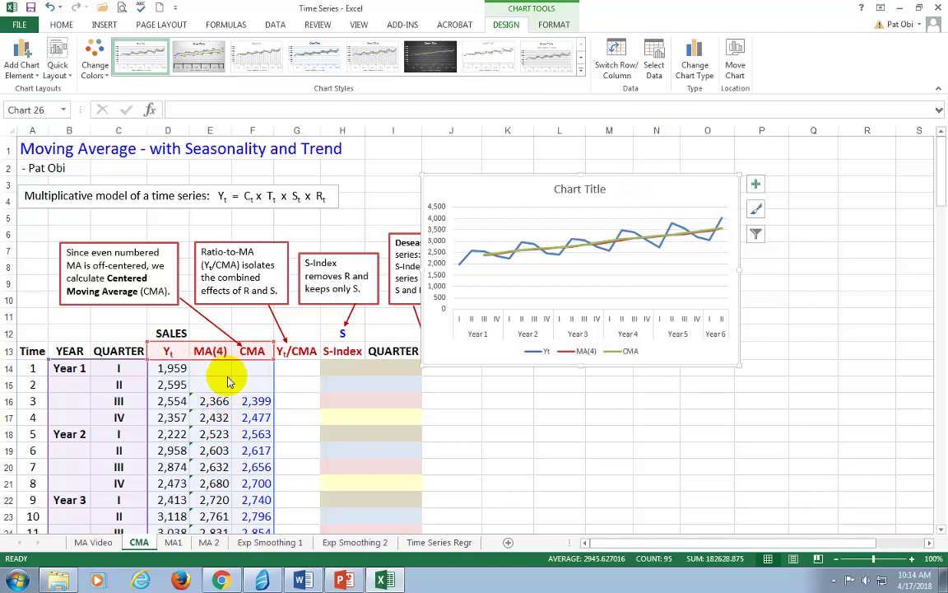
- Remove the MA(4) series from the line chart's data source, keeping Yt and CMA, and compare the two plotted lines
right_click(683, 353)
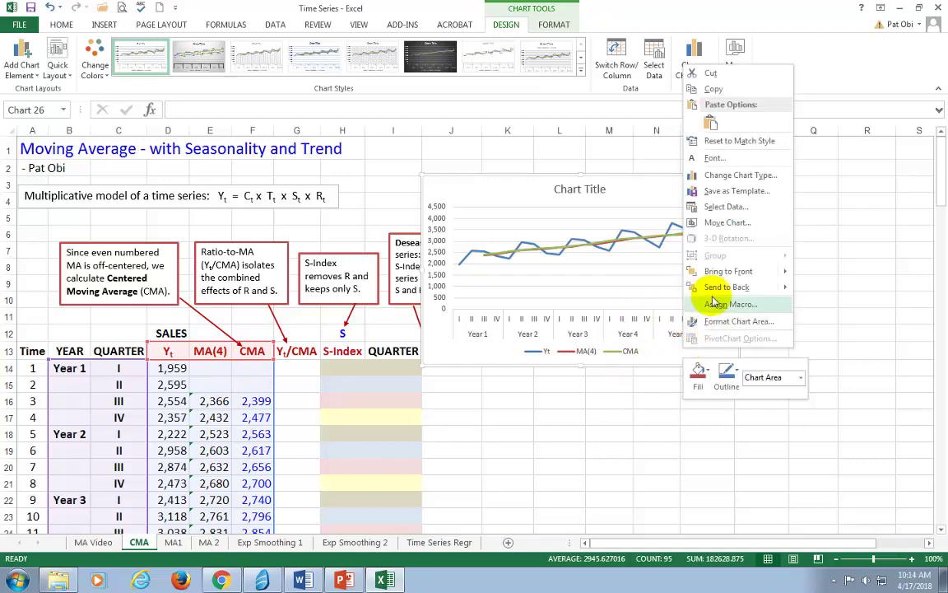
click(721, 207)
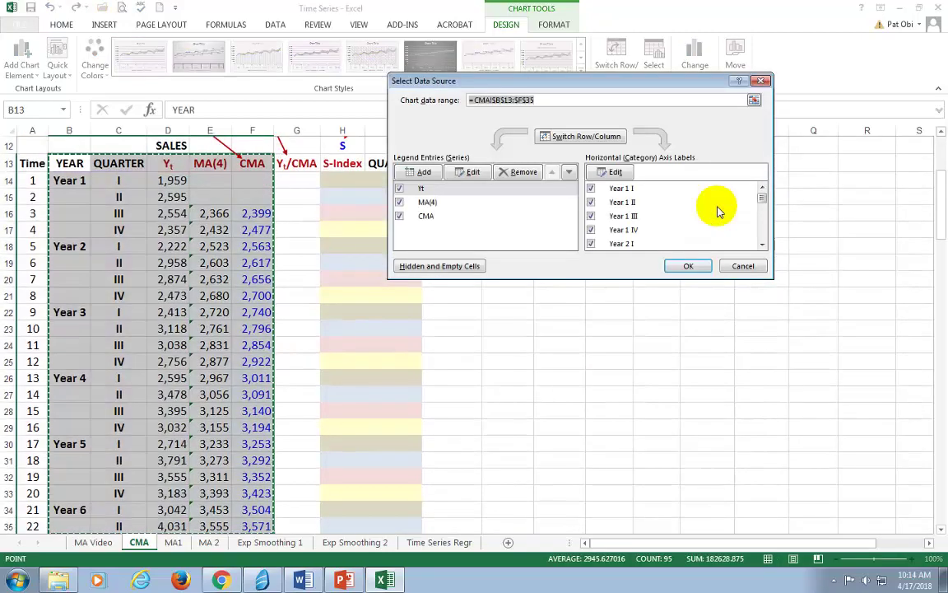
click(426, 203)
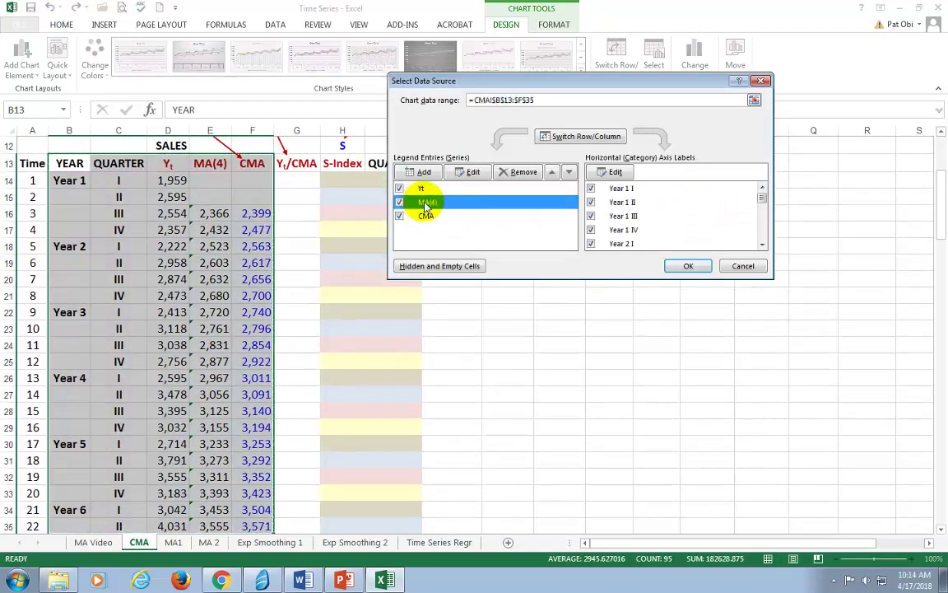
click(524, 172)
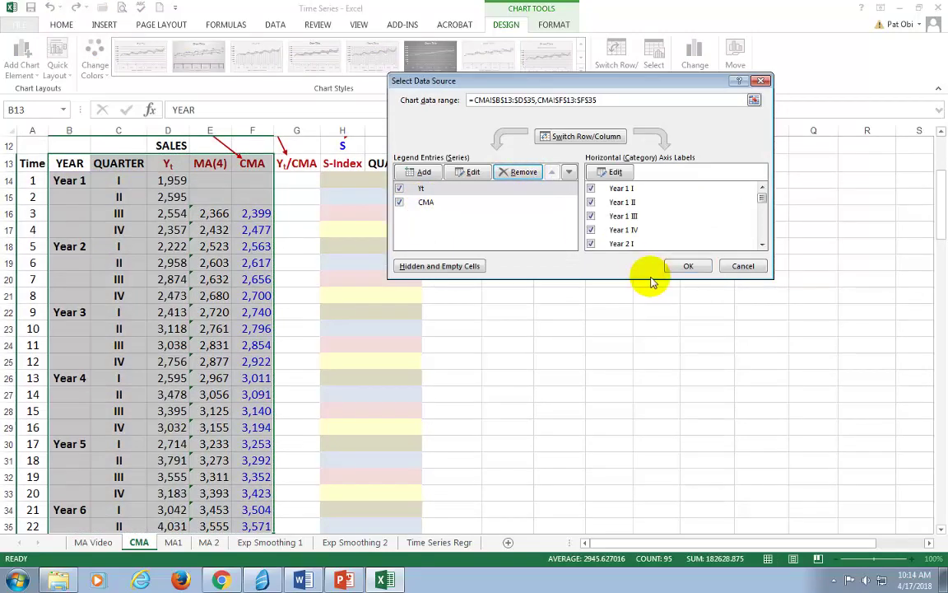
click(686, 265)
click(536, 297)
scroll(535, 297, up, 1)
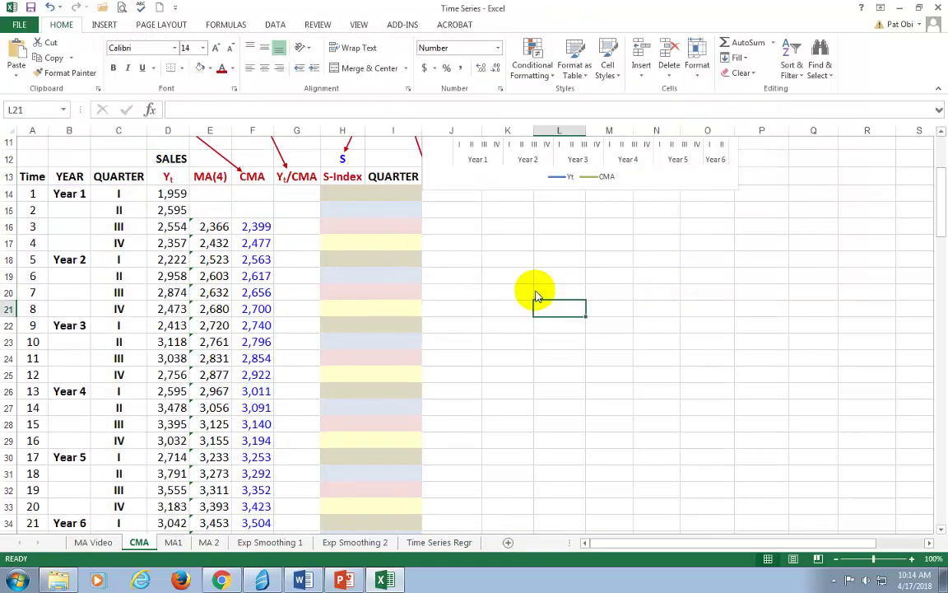
scroll(537, 297, up, 3)
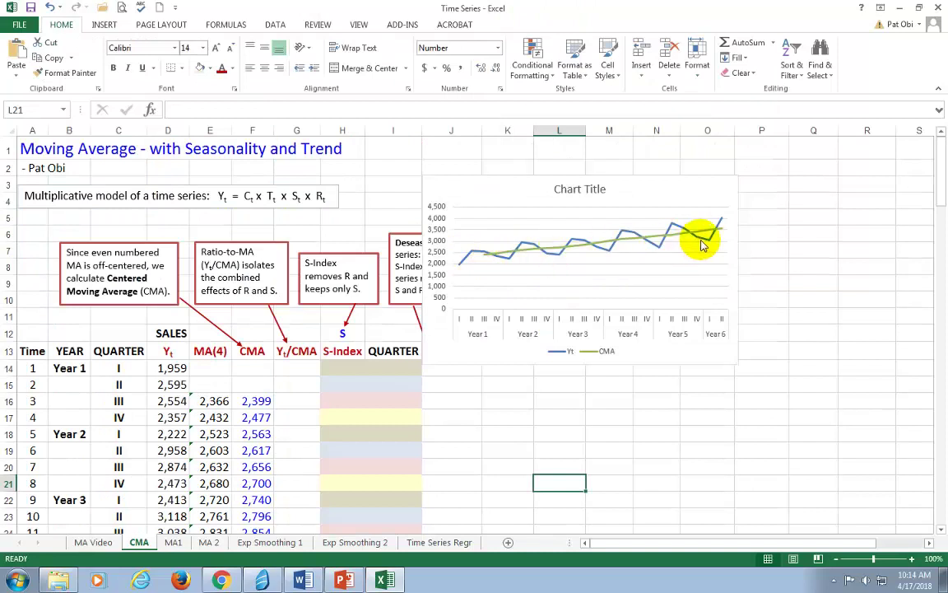
mouse_move(702, 245)
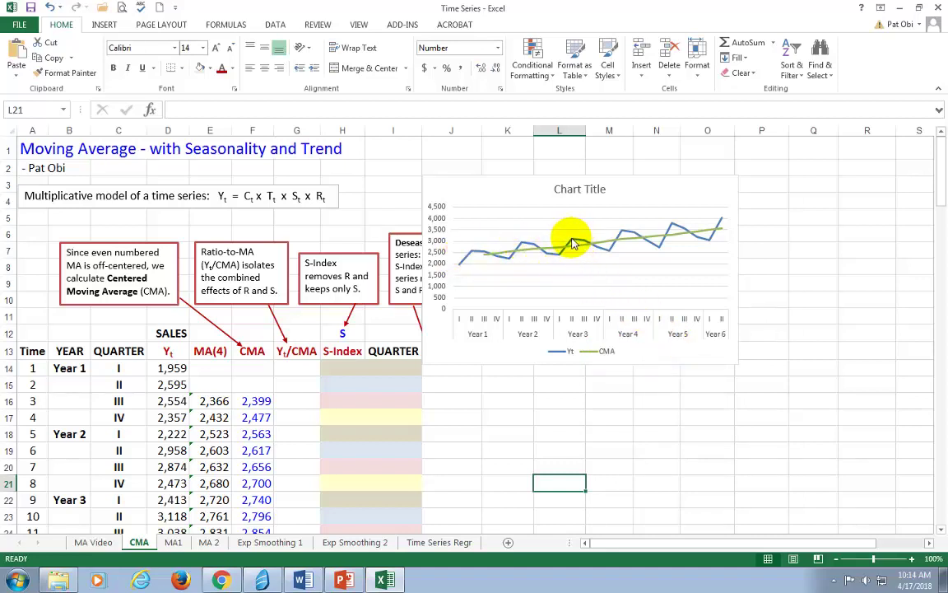
mouse_move(574, 244)
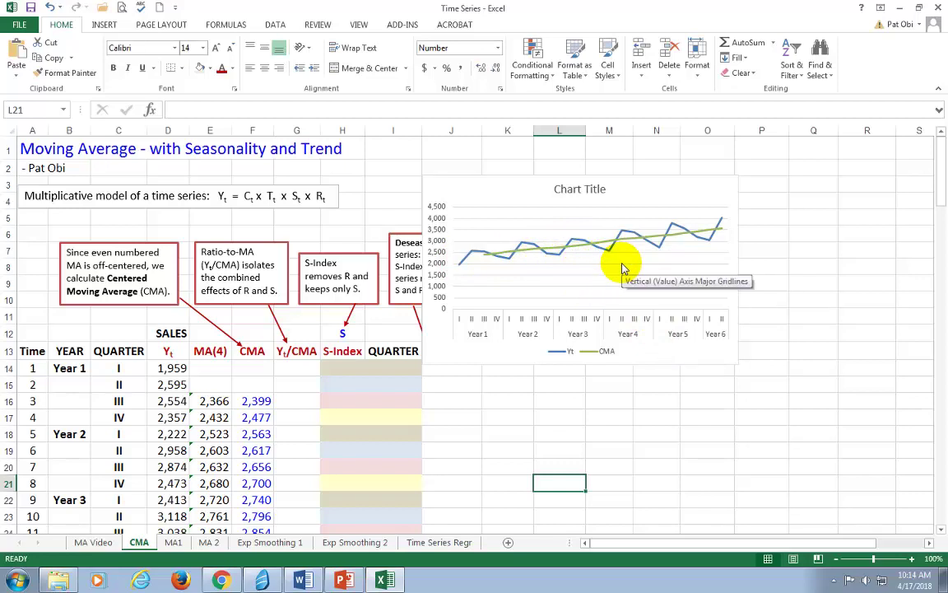